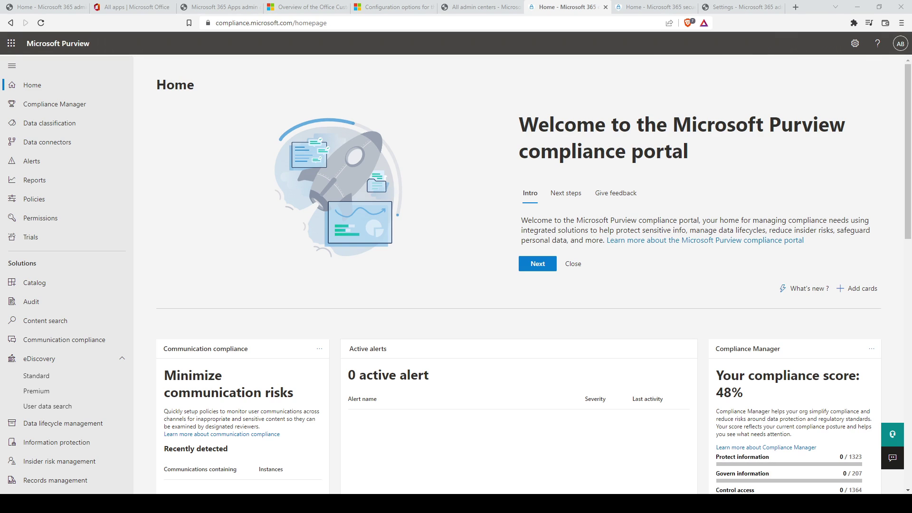
Switch to the All admin centers page listing Compliance, Exchange, Security, SharePoint and Teams
click(481, 8)
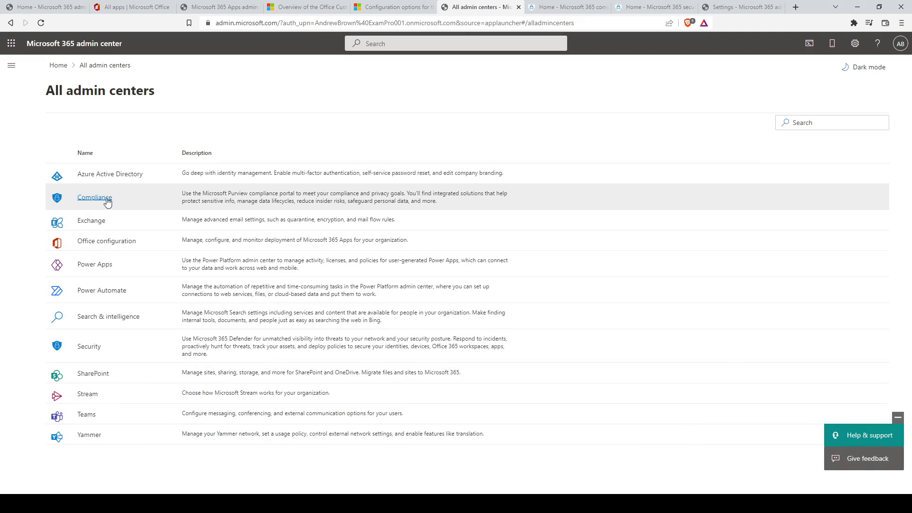
Switch to the Purview compliance portal Home page showing the 48% compliance score
click(566, 7)
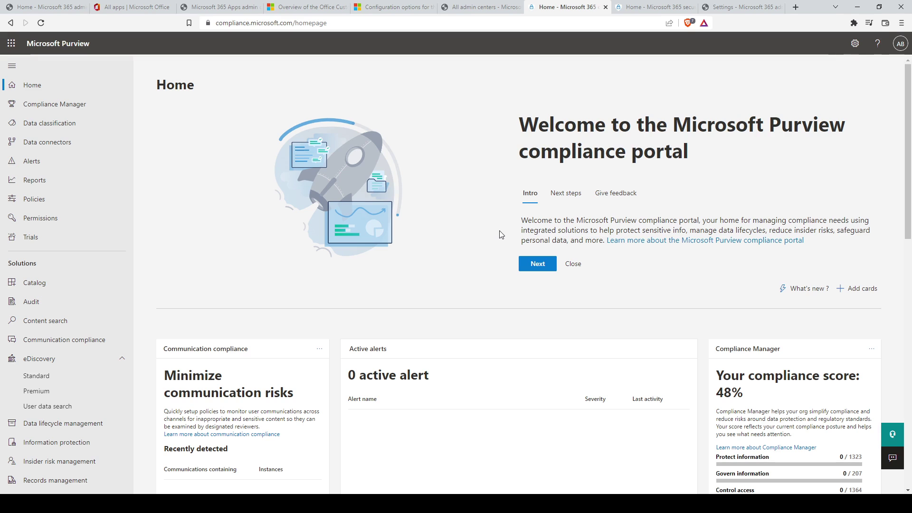
Open Compliance Manager and display the full list of 858 improvement actions
click(109, 110)
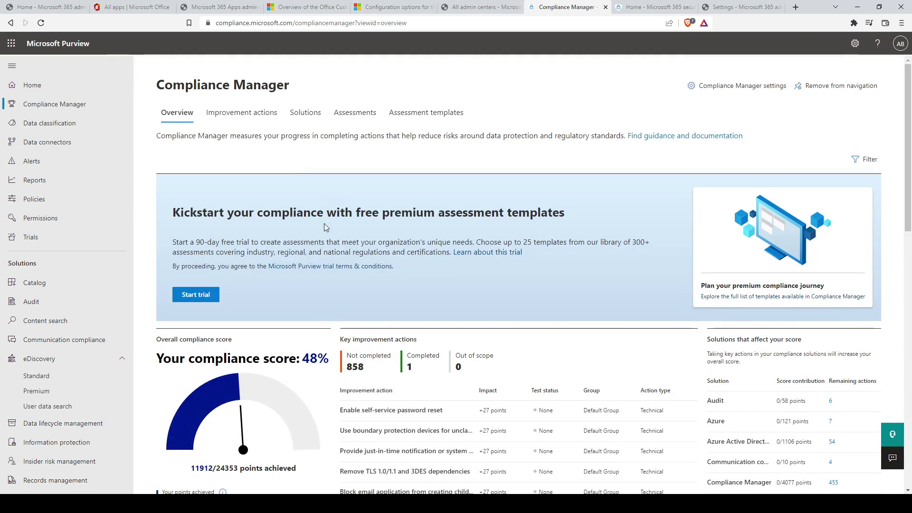
scroll(297, 225, down, 1)
drag(225, 310, 272, 326)
click(272, 326)
scroll(306, 325, down, 1)
scroll(307, 325, down, 2)
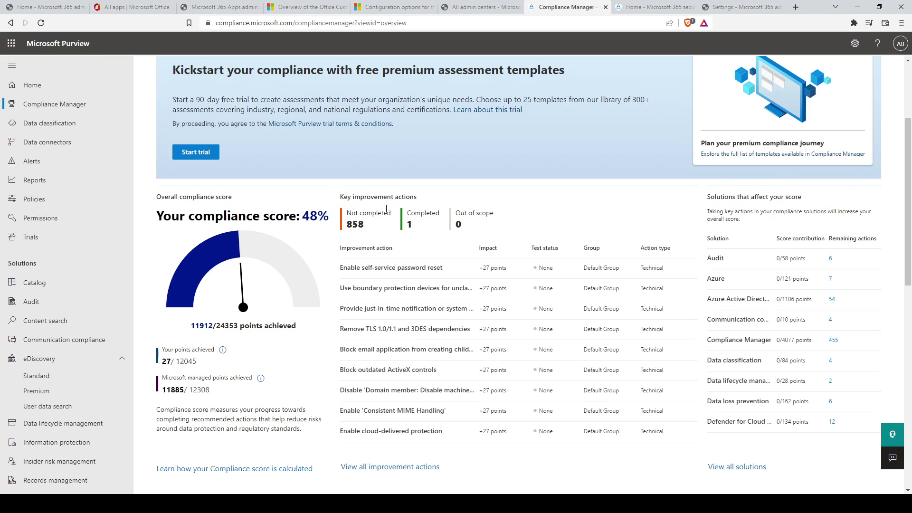
click(421, 470)
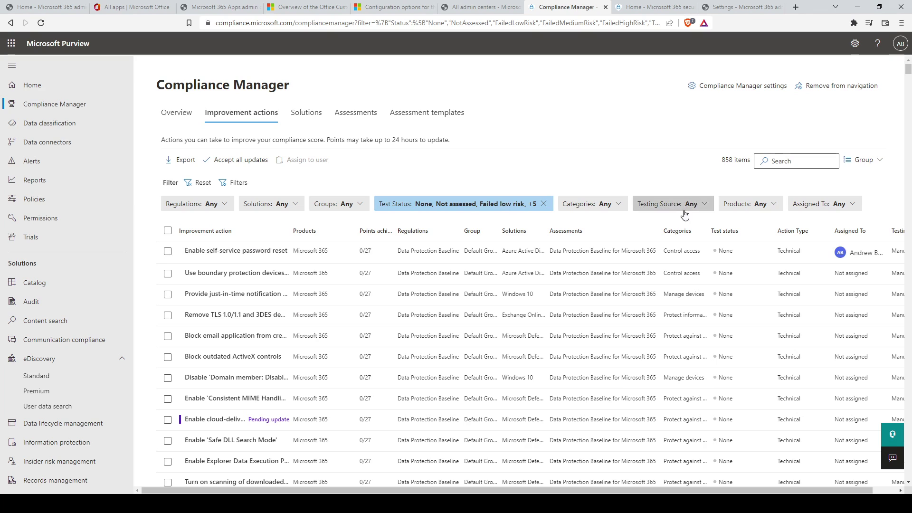
Reassign the Enable self-service password reset action, confirm it, and launch its Azure AD setup
click(265, 255)
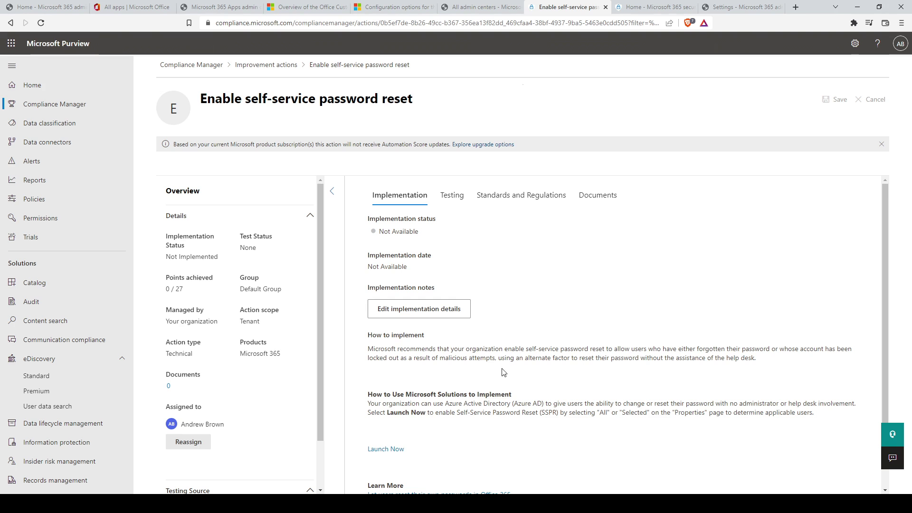
click(202, 441)
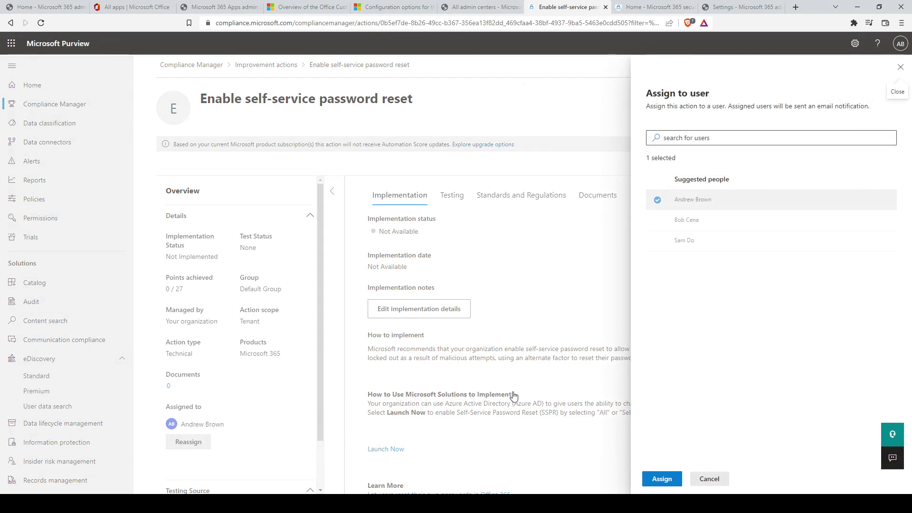
click(666, 480)
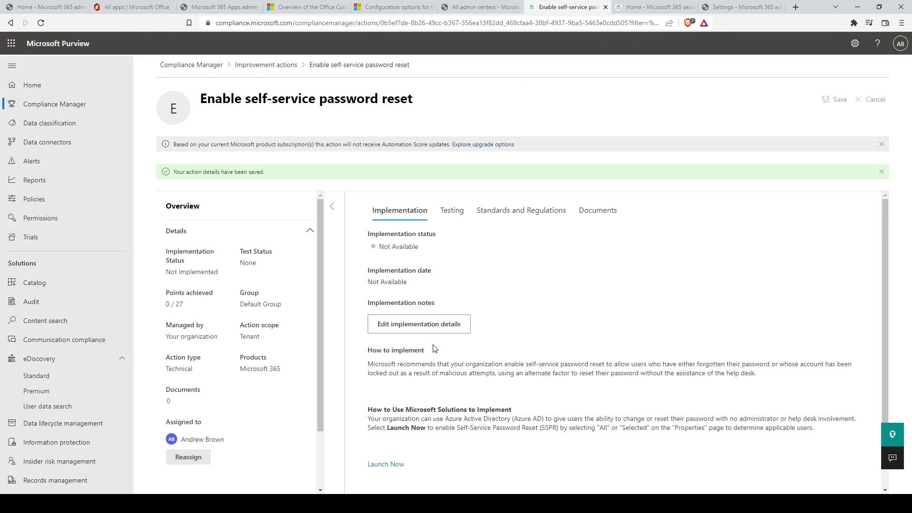
scroll(428, 419, down, 1)
click(394, 423)
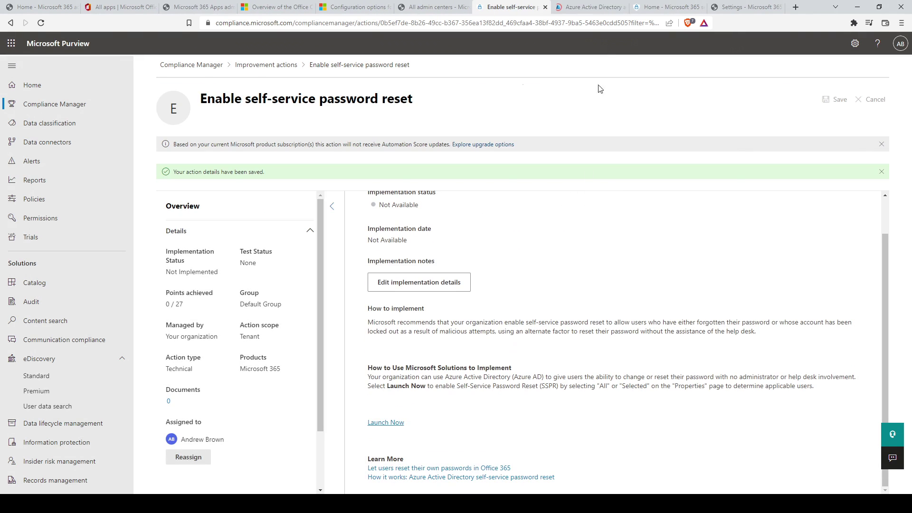
Set self-service password reset to All in Azure AD, save, and return to Purview
click(584, 9)
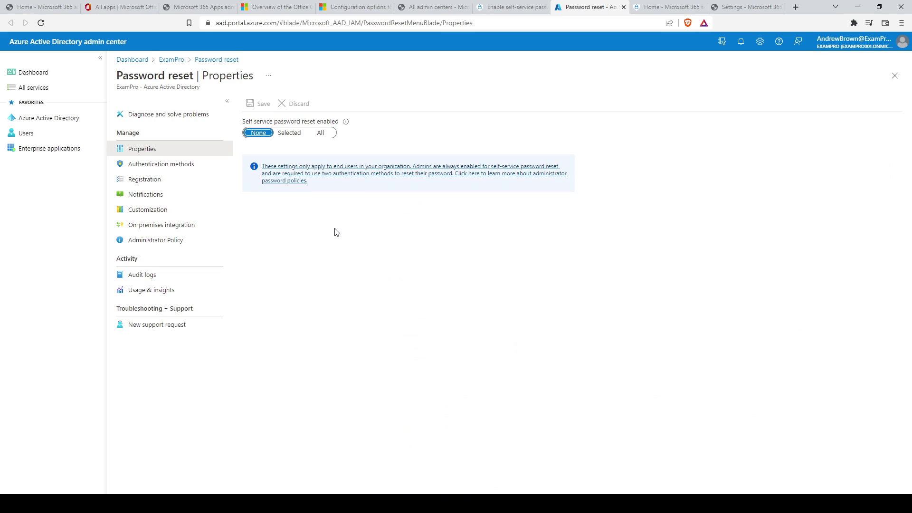
click(323, 135)
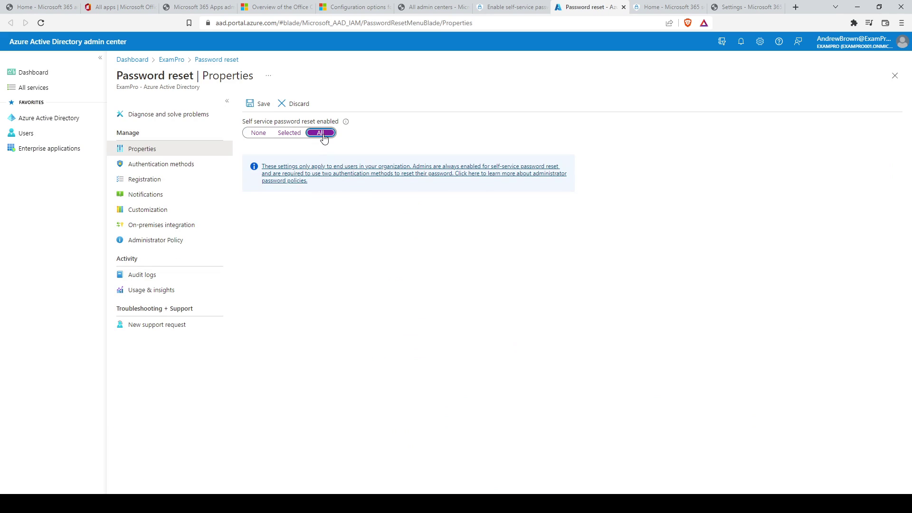
click(262, 106)
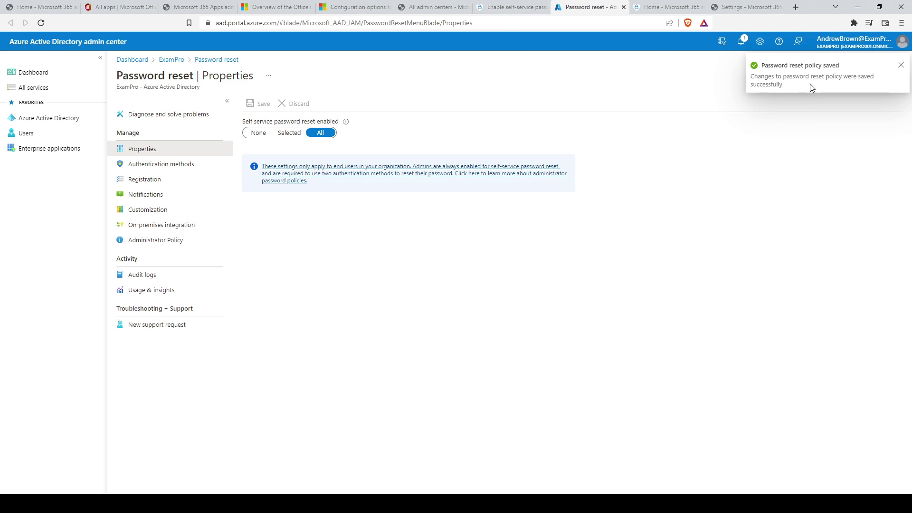
click(518, 7)
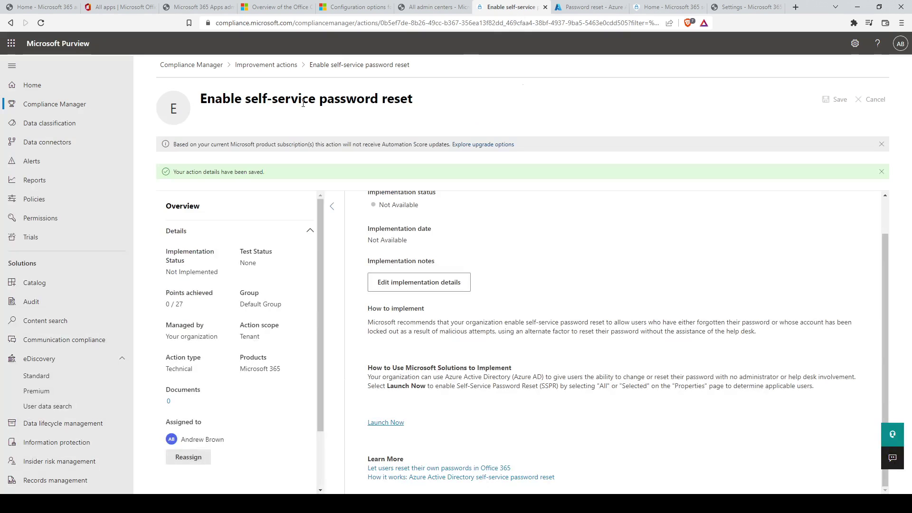
Look over the Data classification overview, then open Reports with its 10 label report cards
click(107, 125)
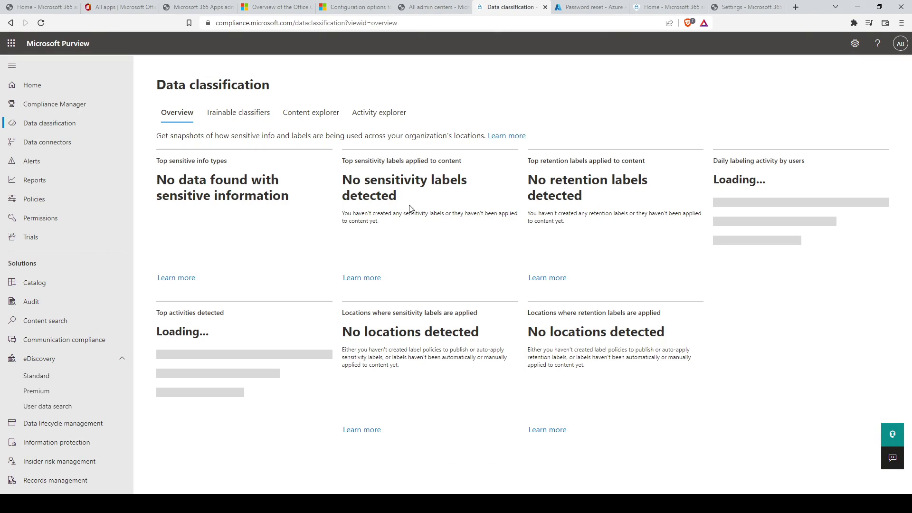
drag(367, 182, 489, 177)
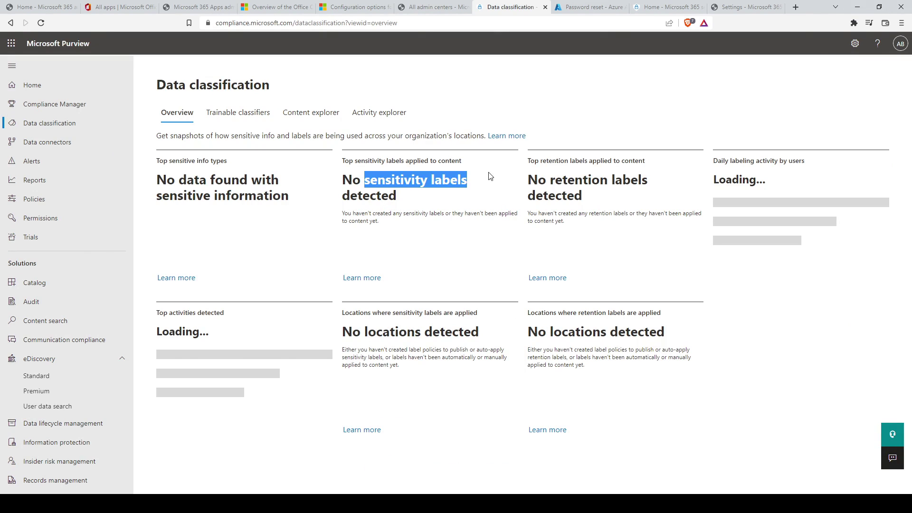
click(493, 176)
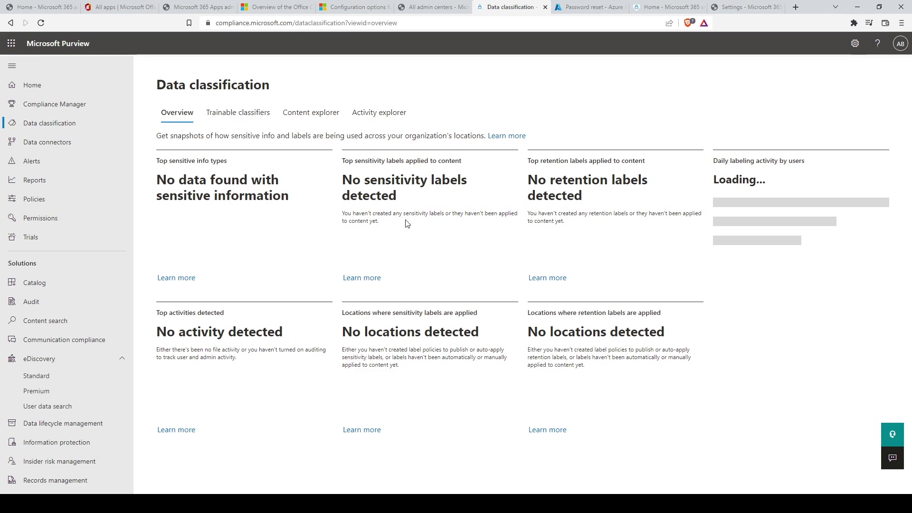
click(99, 185)
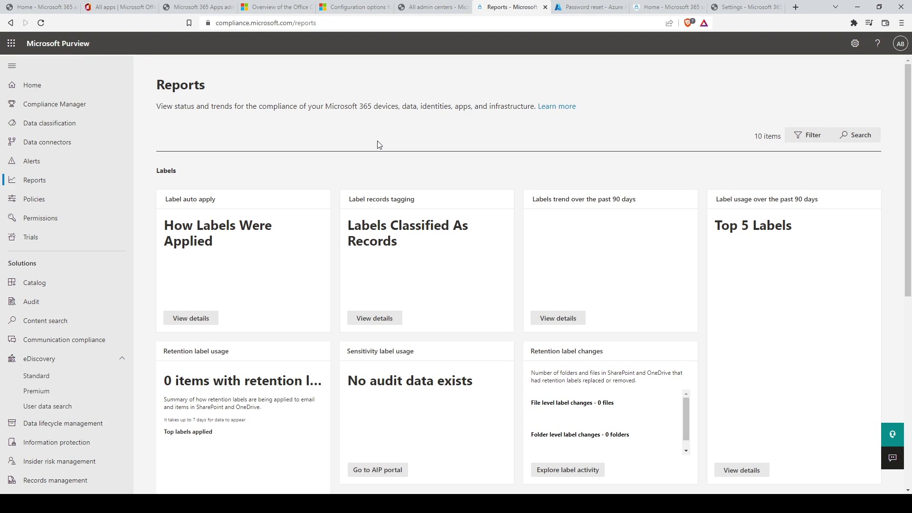
Scroll through the Solution catalog offerings, then open the Audit search page
click(99, 285)
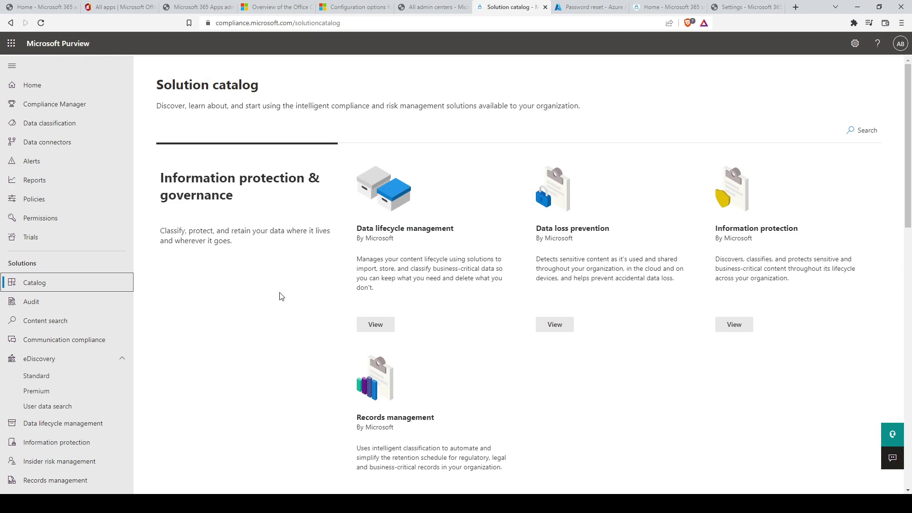
scroll(282, 297, down, 1)
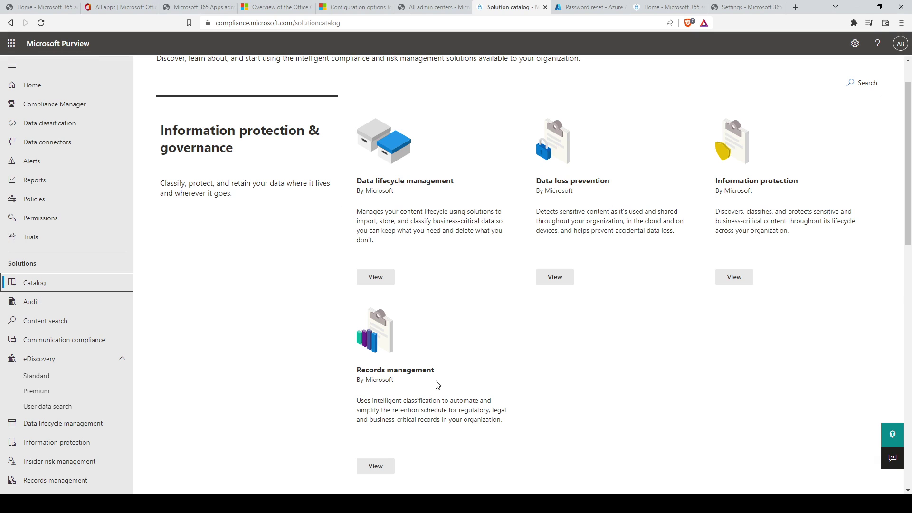
scroll(411, 385, down, 1)
scroll(411, 386, down, 6)
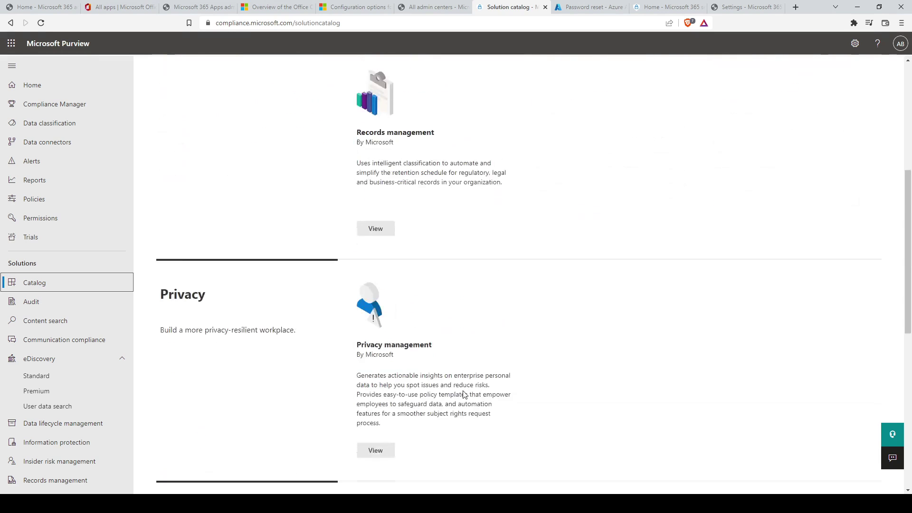
scroll(261, 304, down, 3)
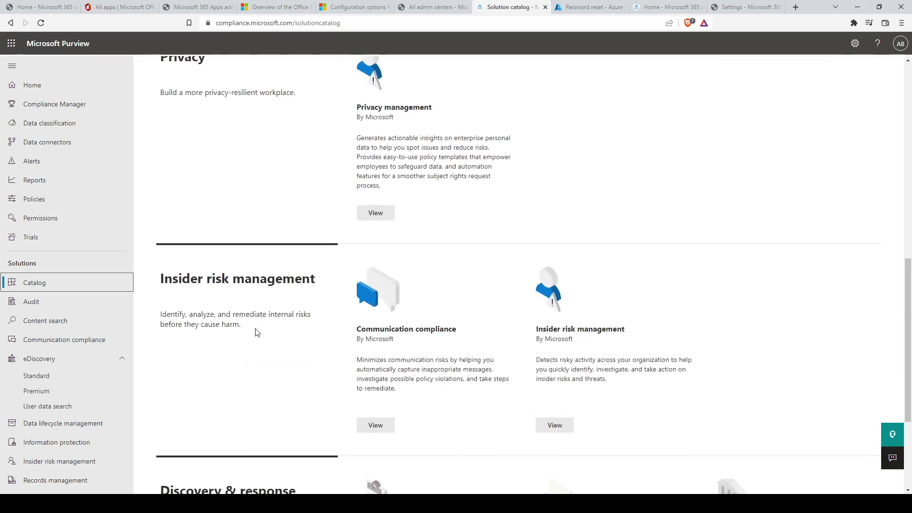
scroll(275, 362, down, 3)
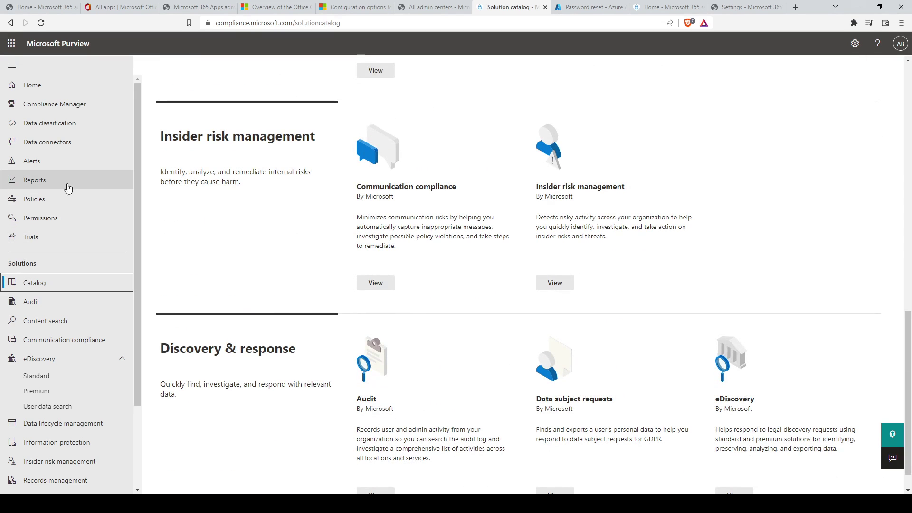
click(90, 304)
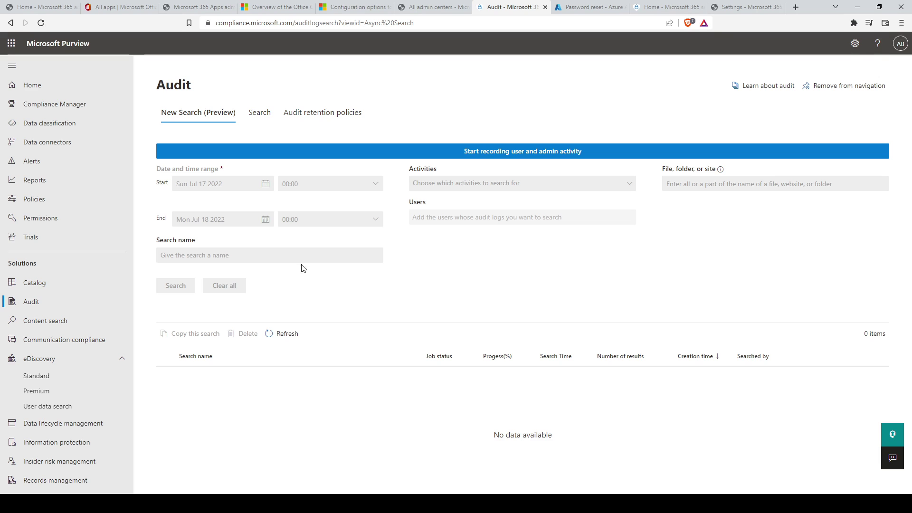
View the classic audit Search form, then open the empty eDiscovery (Standard) case list
click(260, 115)
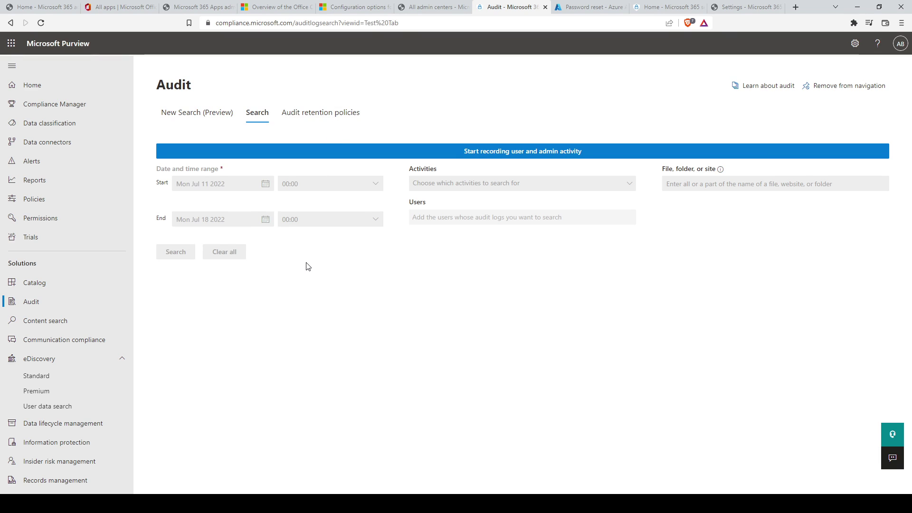
scroll(116, 310, down, 1)
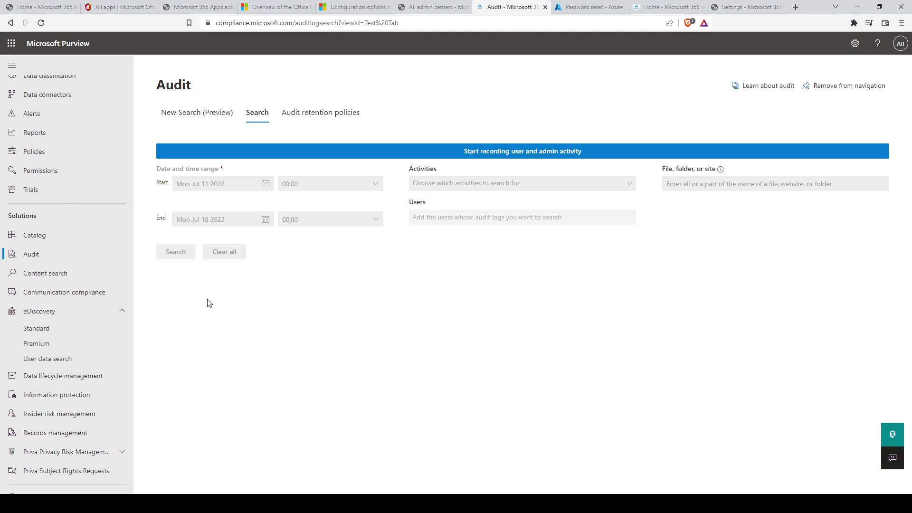
click(61, 333)
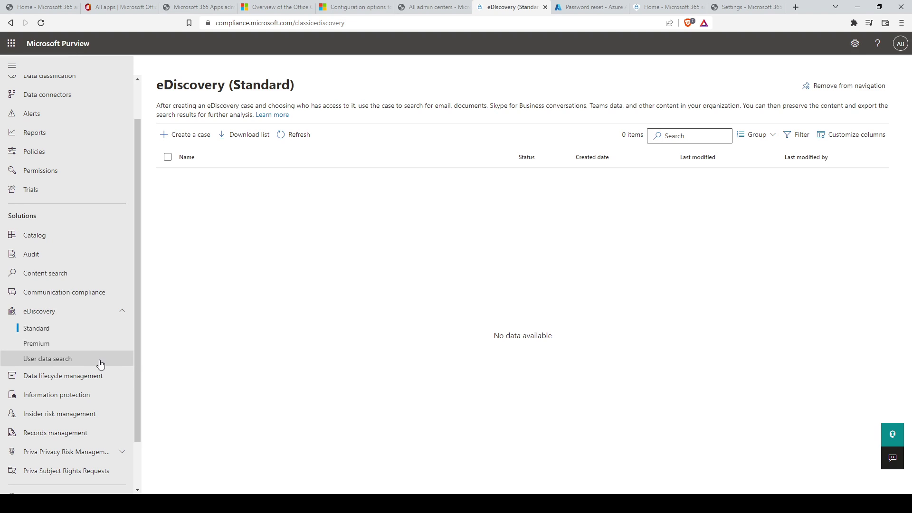
Open the Information protection Overview listing docs, news and video resources
scroll(101, 365, down, 2)
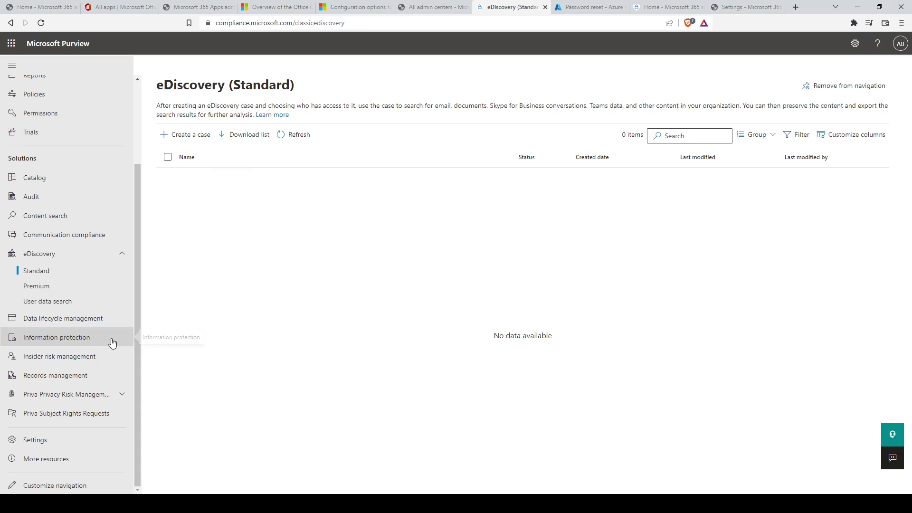
click(112, 342)
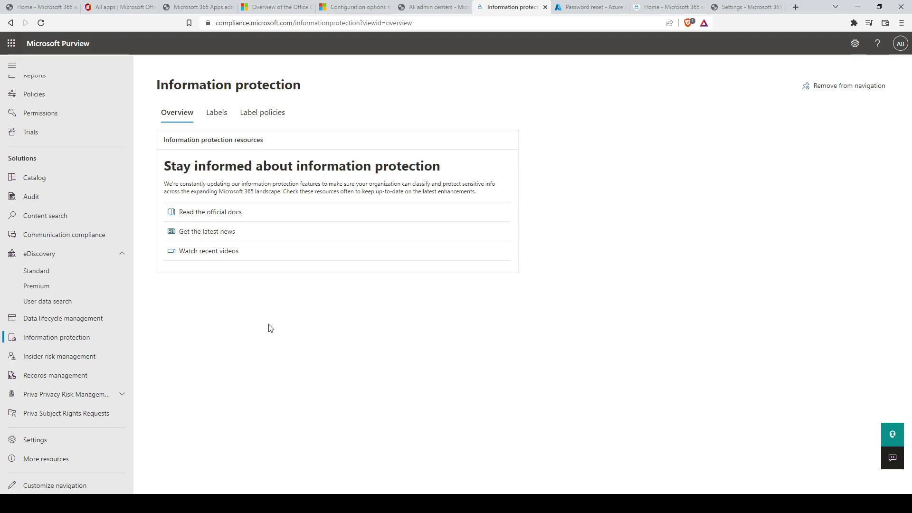
Open Insider risk management and scroll through its 90-day trial benefits
click(106, 361)
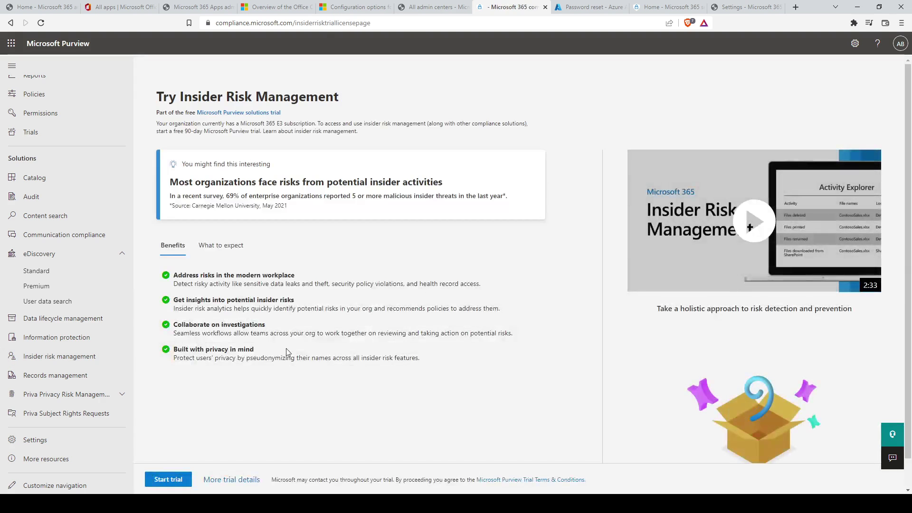
scroll(338, 259, down, 1)
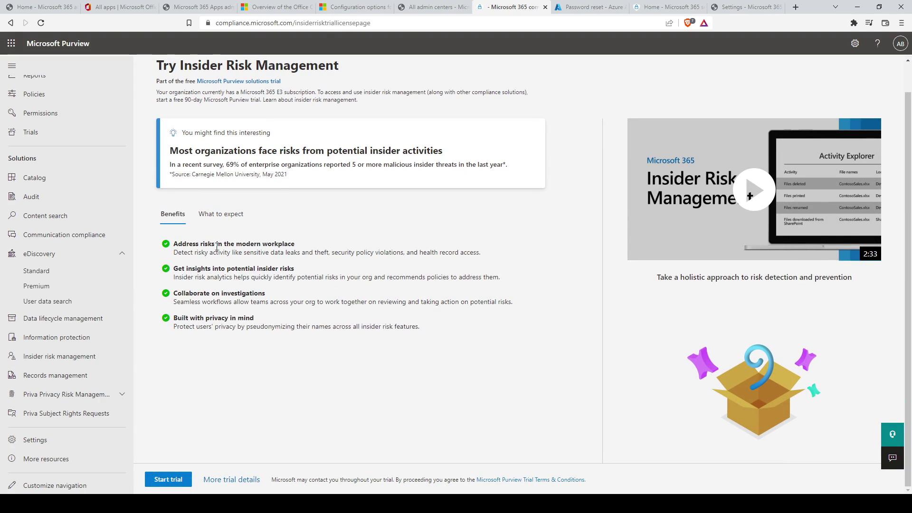
scroll(301, 244, up, 1)
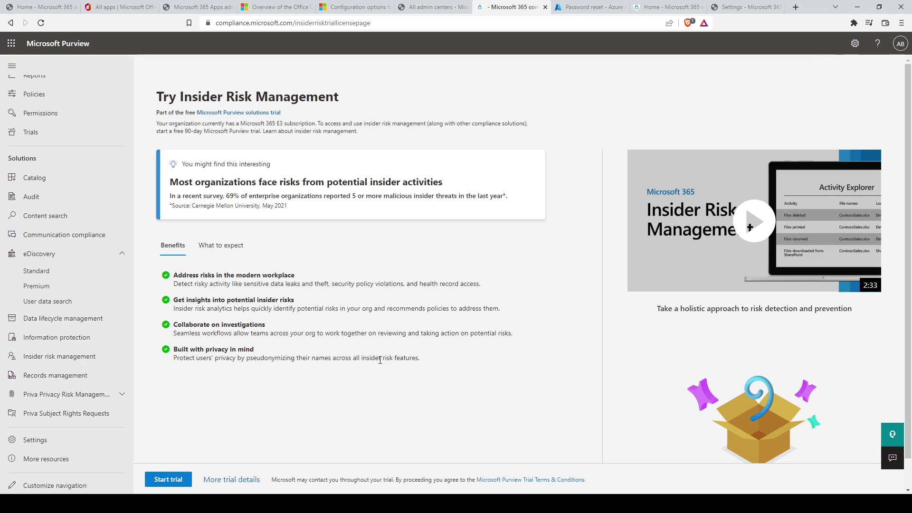
scroll(343, 365, down, 1)
scroll(341, 361, up, 1)
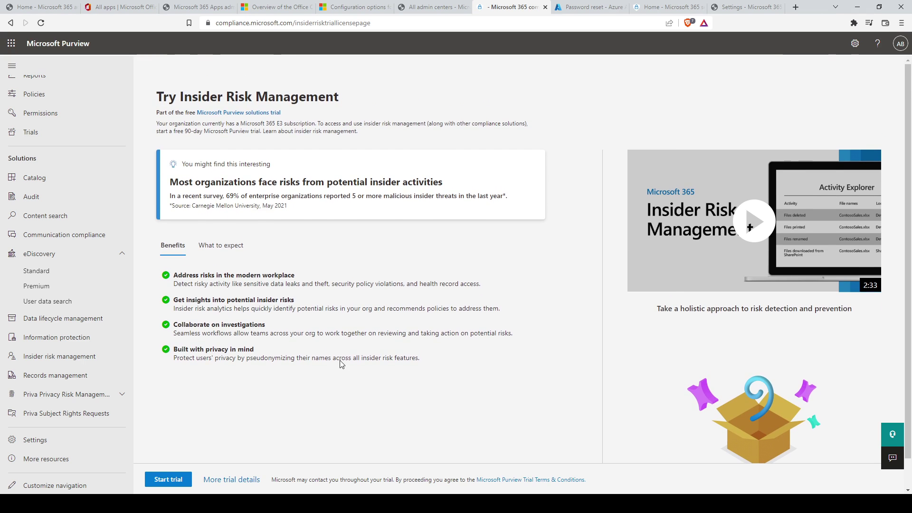